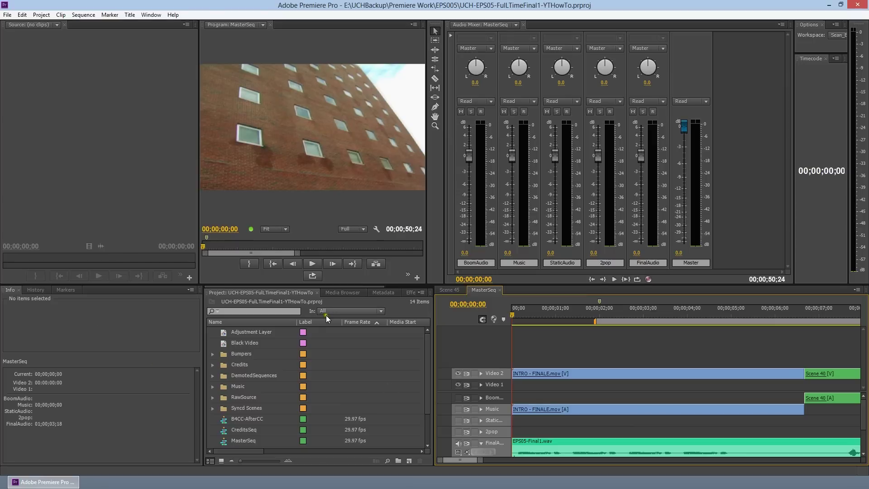
Step: Set the MasterSeq sequence's video display format to 30fps Drop-Frame Timecode in the sequence settings
{"action": "left_click", "coordinate": [532, 316]}
{"action": "left_click_drag", "start_coordinate": [533, 318], "coordinate": [474, 312]}
{"action": "left_click", "coordinate": [457, 313]}
{"action": "left_click", "coordinate": [83, 15]}
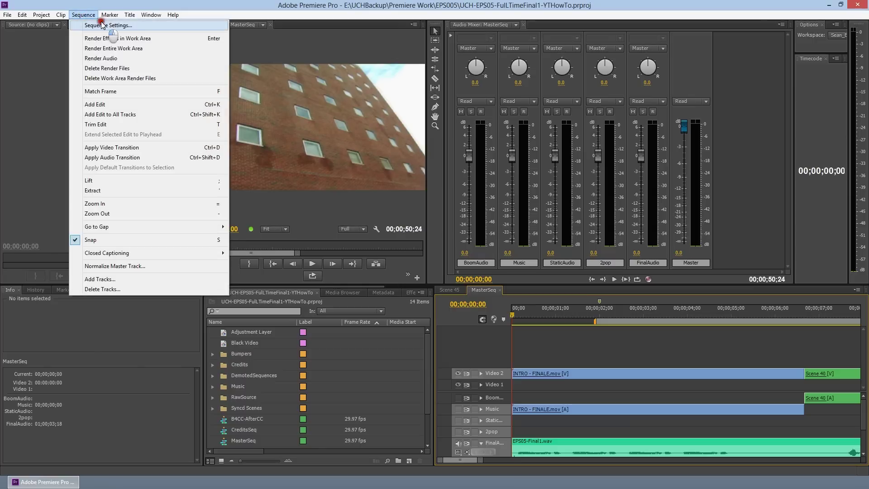
{"action": "left_click", "coordinate": [103, 24]}
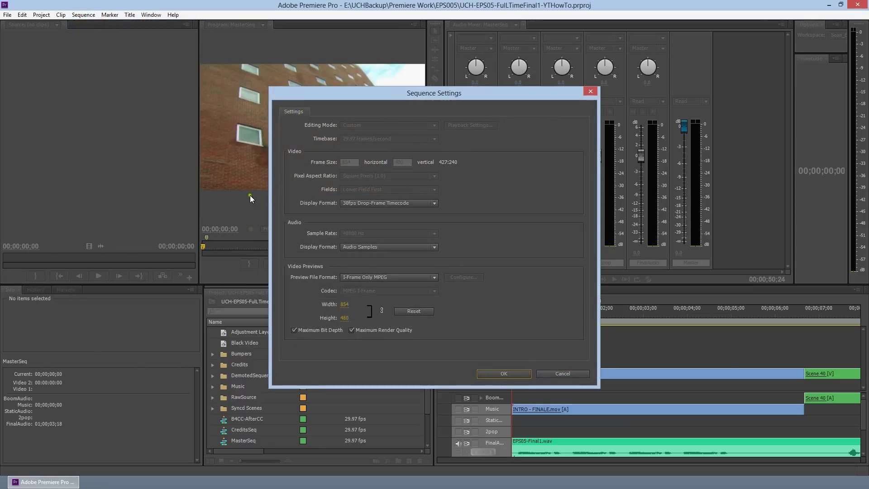
{"action": "left_click", "coordinate": [362, 204]}
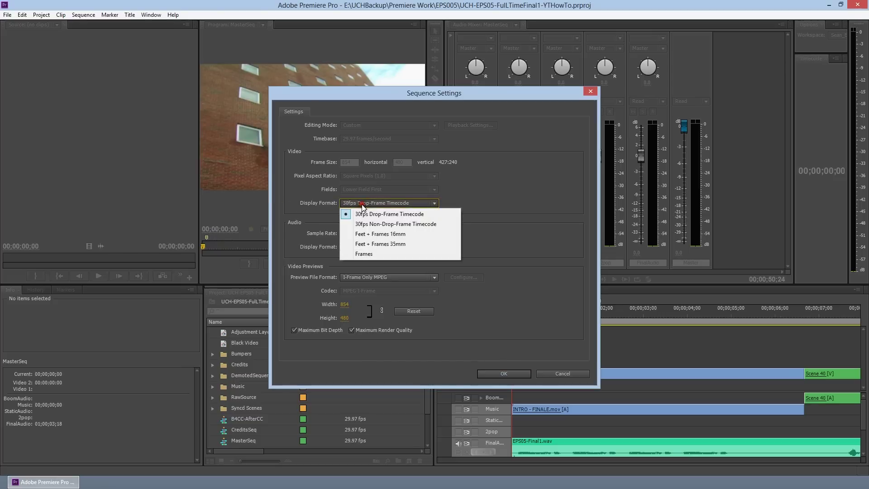
{"action": "left_click", "coordinate": [398, 216]}
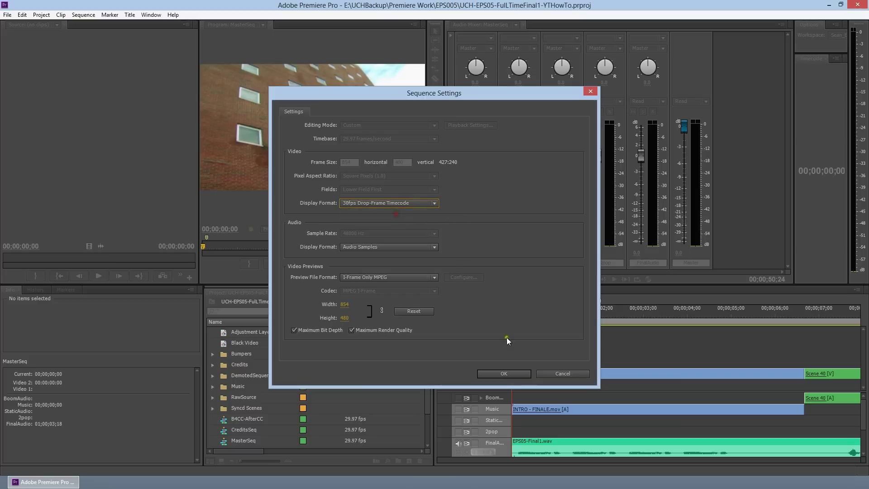
{"action": "left_click", "coordinate": [509, 373]}
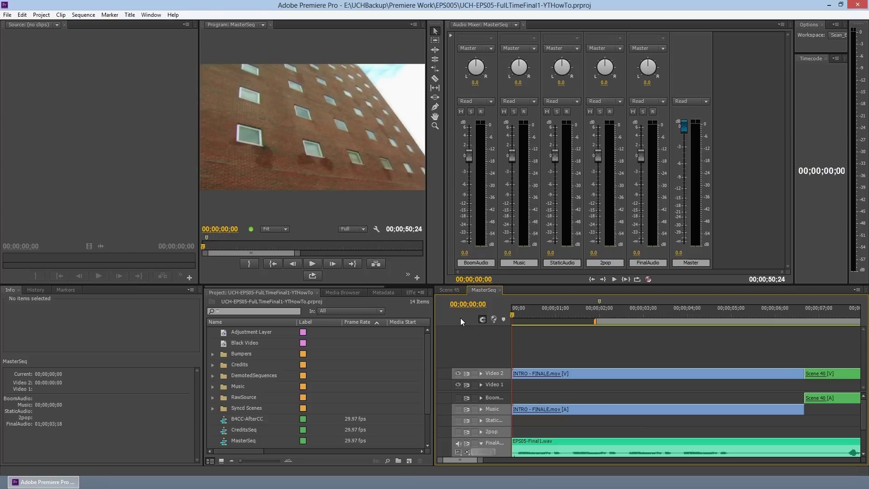
Step: Set the MasterSeq timeline's start time to 00:59:58:00
{"action": "left_click", "coordinate": [857, 289]}
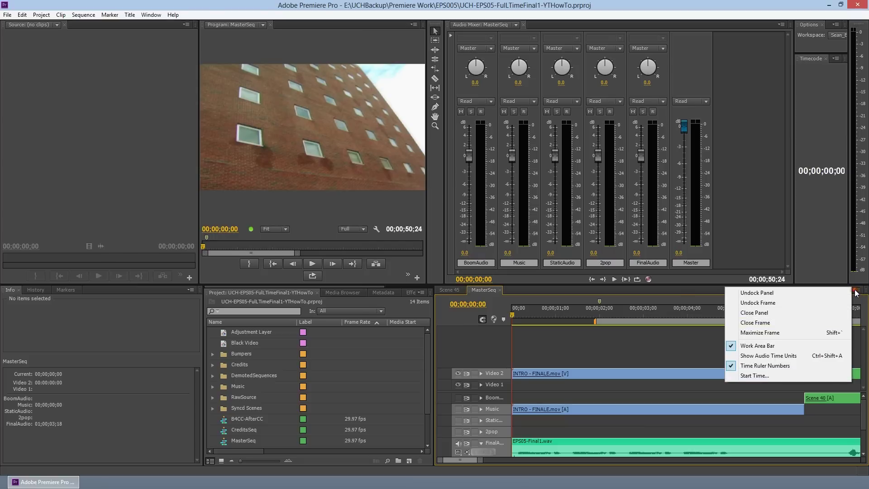
{"action": "left_click", "coordinate": [779, 377]}
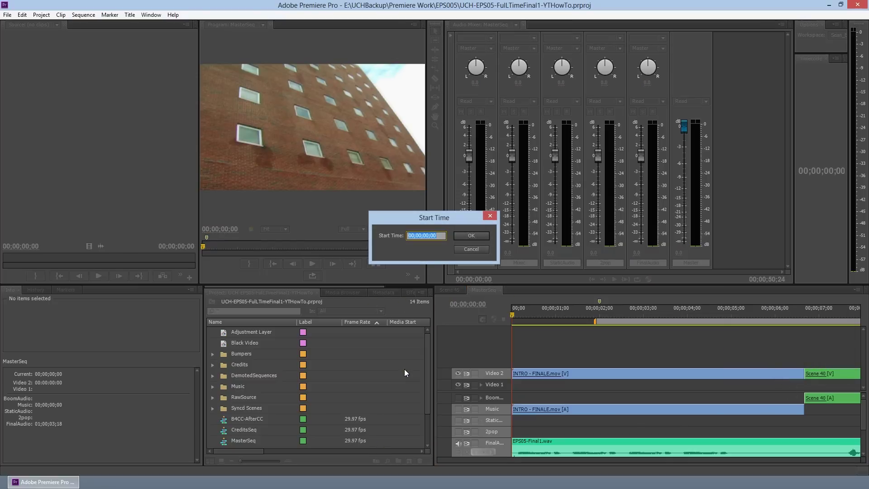
{"action": "type", "text": "00:59:58:00"}
{"action": "key", "text": "Return"}
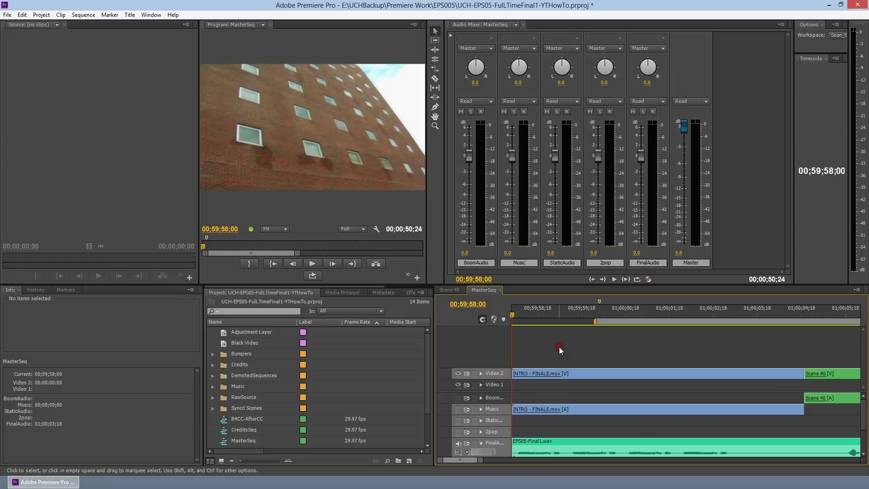
Step: Shift all clips in the sequence two seconds later so they start at 01;00;00;00, and park the playhead there
{"action": "key", "text": "ctrl+a"}
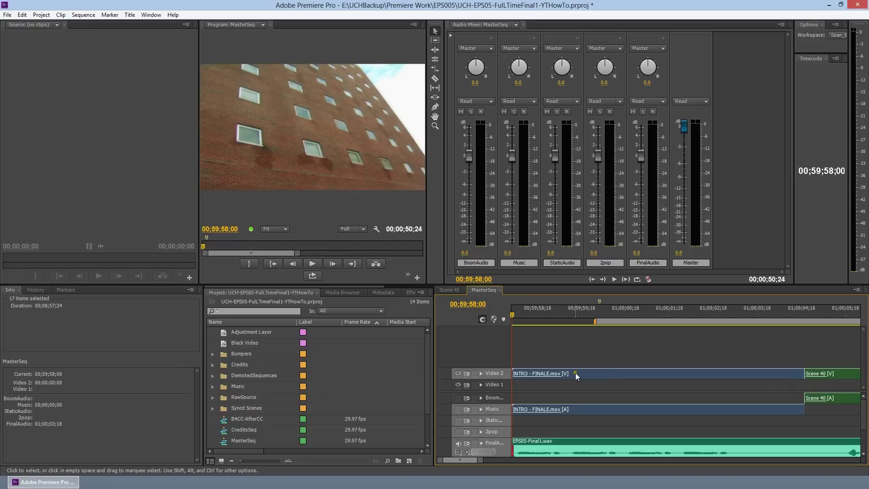
{"action": "left_click_drag", "start_coordinate": [575, 373], "coordinate": [663, 374]}
{"action": "left_click", "coordinate": [592, 312]}
{"action": "key", "text": "Right"}
{"action": "key", "text": "Right"}
{"action": "key", "text": "Right"}
{"action": "key", "text": "Right"}
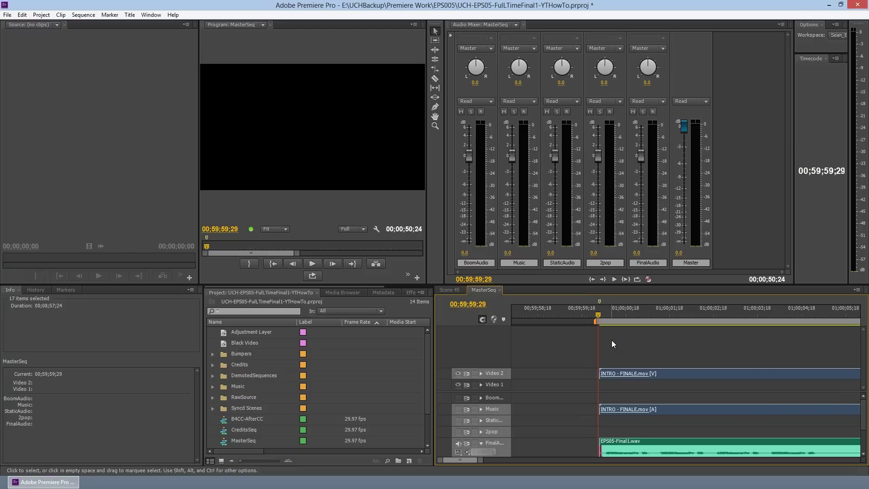
{"action": "key", "text": "Right"}
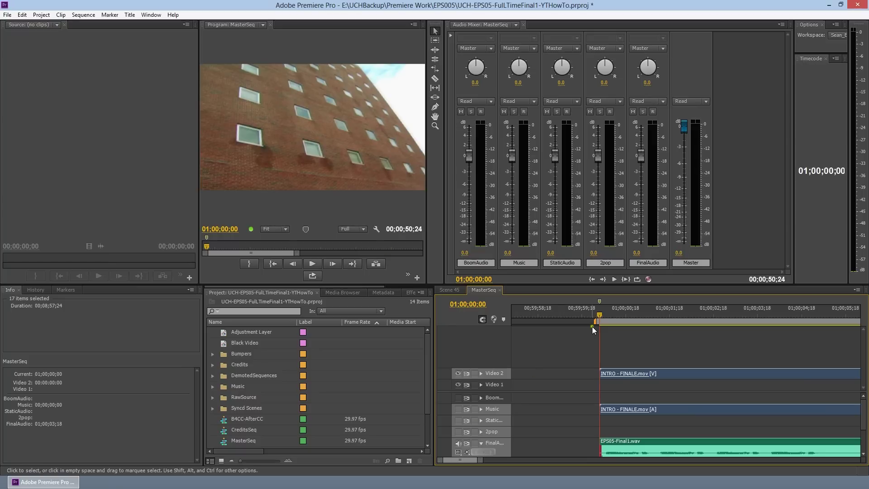
Step: Add one video track above Video 2 without adding any audio tracks
{"action": "right_click", "coordinate": [504, 358]}
{"action": "left_click", "coordinate": [522, 362]}
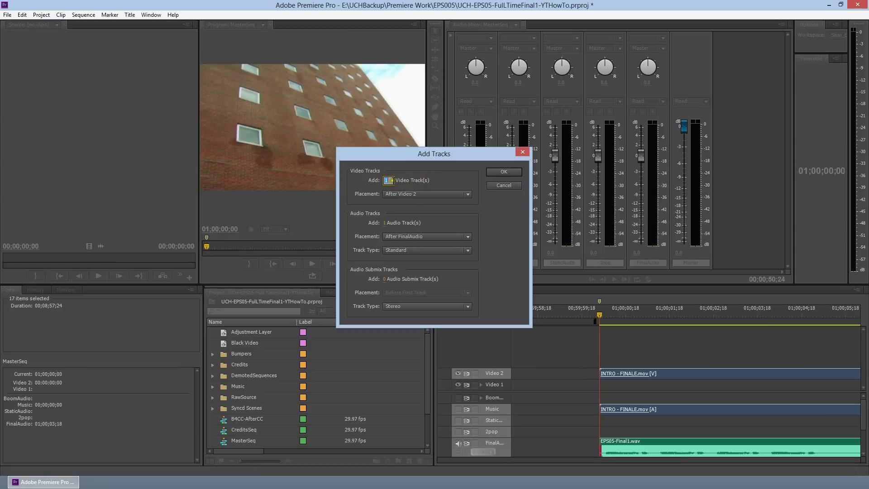
{"action": "left_click", "coordinate": [419, 193]}
{"action": "left_click", "coordinate": [458, 165]}
{"action": "left_click", "coordinate": [388, 223]}
{"action": "left_click", "coordinate": [503, 172]}
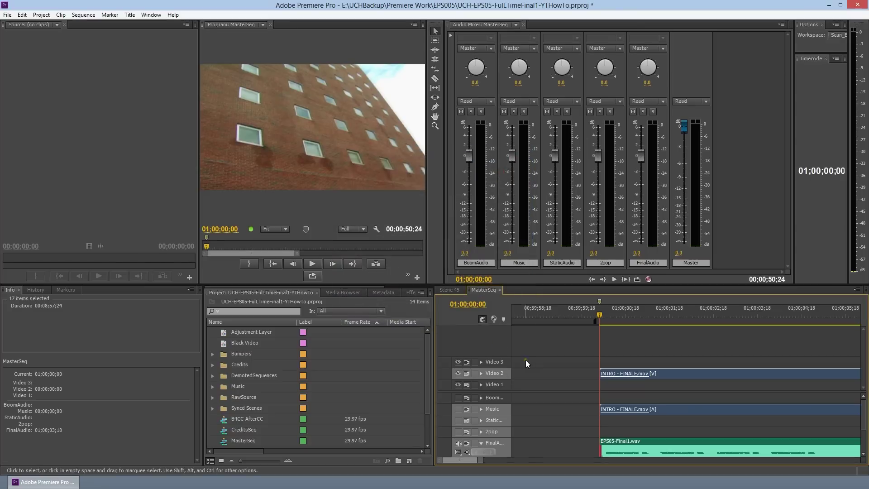
Step: Place the existing Adjustment Layer on Video 3 at the very start of the sequence
{"action": "left_click_drag", "start_coordinate": [425, 376], "coordinate": [425, 344]}
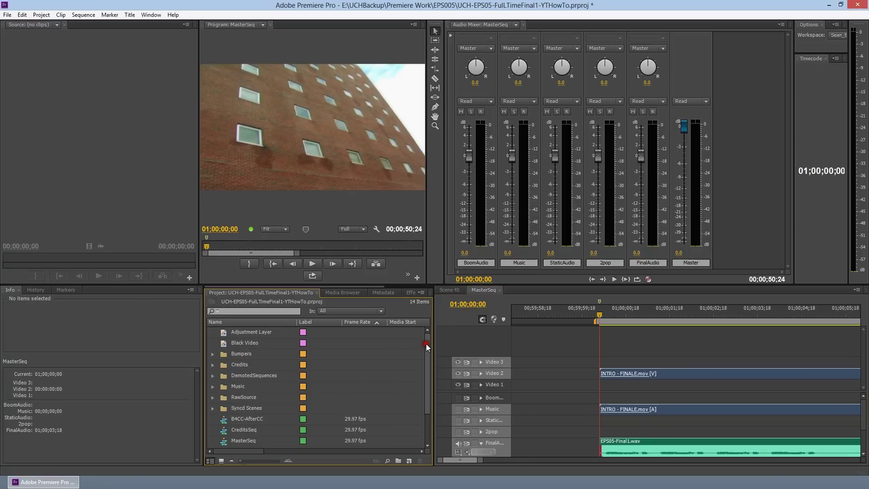
{"action": "left_click", "coordinate": [256, 334]}
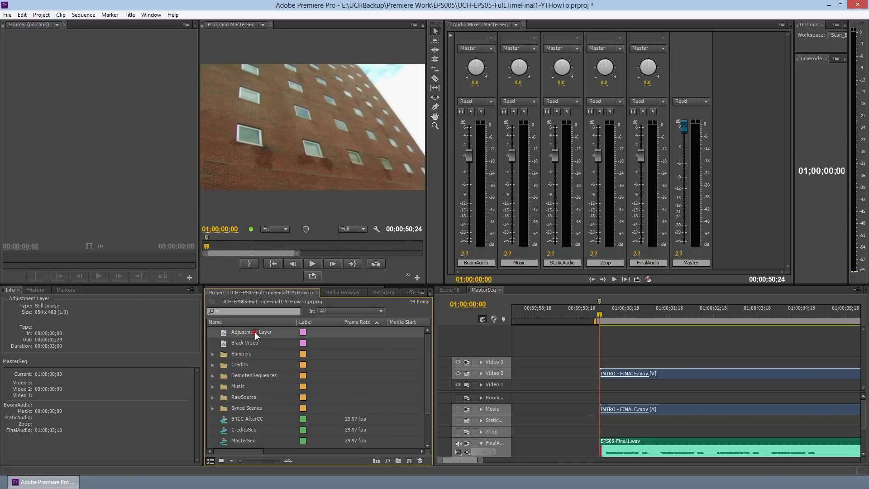
{"action": "left_click", "coordinate": [409, 461]}
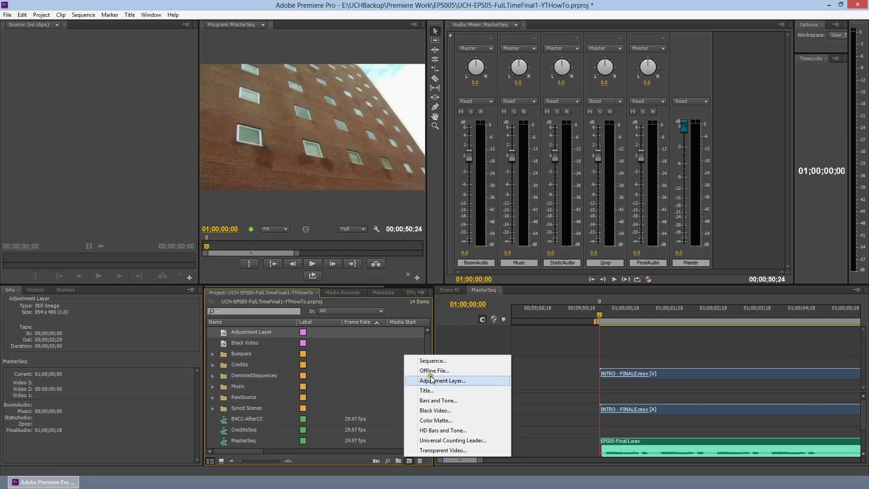
{"action": "left_click", "coordinate": [239, 336]}
{"action": "left_click_drag", "start_coordinate": [239, 336], "coordinate": [514, 362]}
{"action": "left_click", "coordinate": [558, 365]}
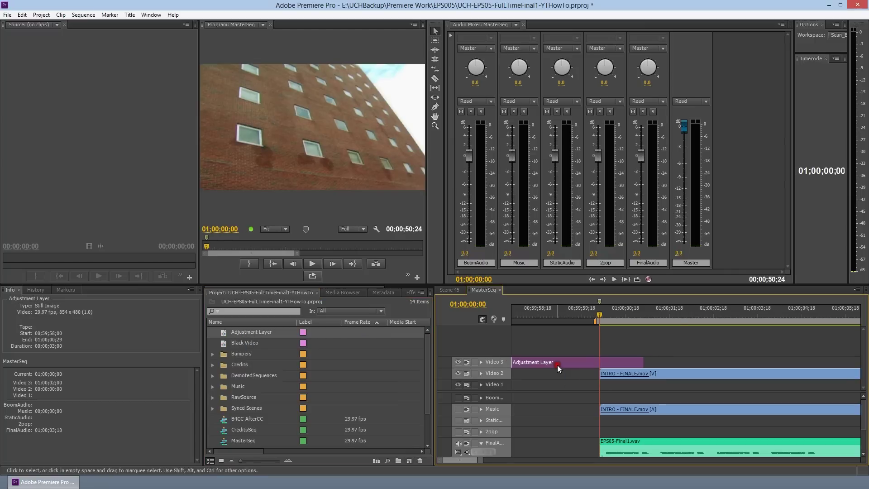
Step: Extend the adjustment layer on Video 3 to the end of the sequence, past the credits clip
{"action": "key", "text": "backslash"}
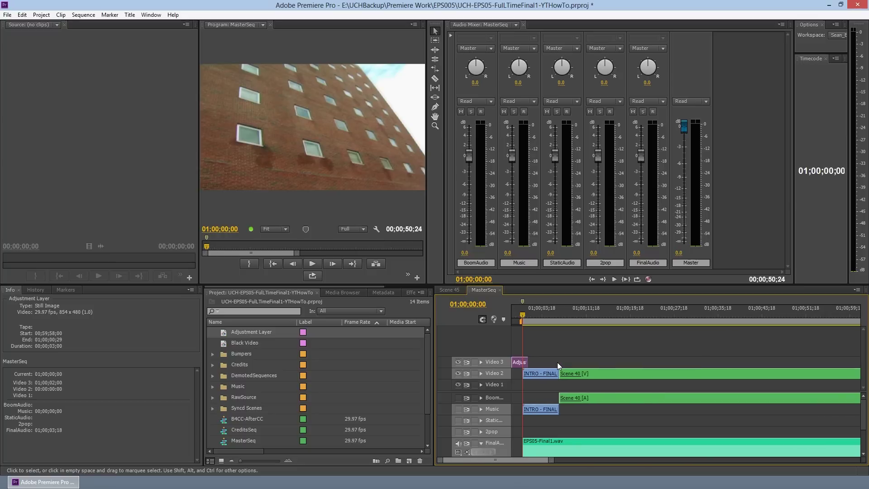
{"action": "left_click_drag", "start_coordinate": [528, 362], "coordinate": [717, 372]}
{"action": "key", "text": "backslash"}
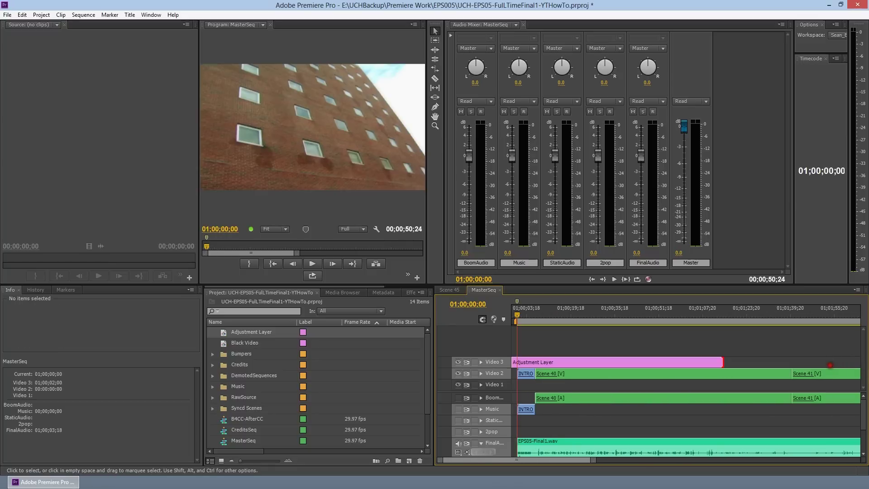
{"action": "key", "text": "minus"}
{"action": "left_click_drag", "start_coordinate": [536, 363], "coordinate": [697, 363]}
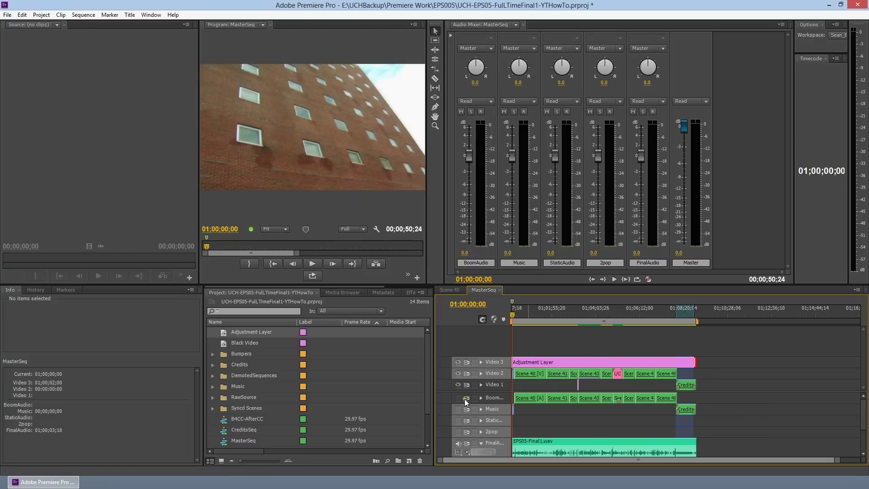
Step: Move the playhead to 00;59;59;15, in the gap before the intro clip
{"action": "key", "text": "equal"}
{"action": "key", "text": "equal"}
{"action": "key", "text": "equal"}
{"action": "key", "text": "equal"}
{"action": "key", "text": "equal"}
{"action": "key", "text": "equal"}
{"action": "key", "text": "equal"}
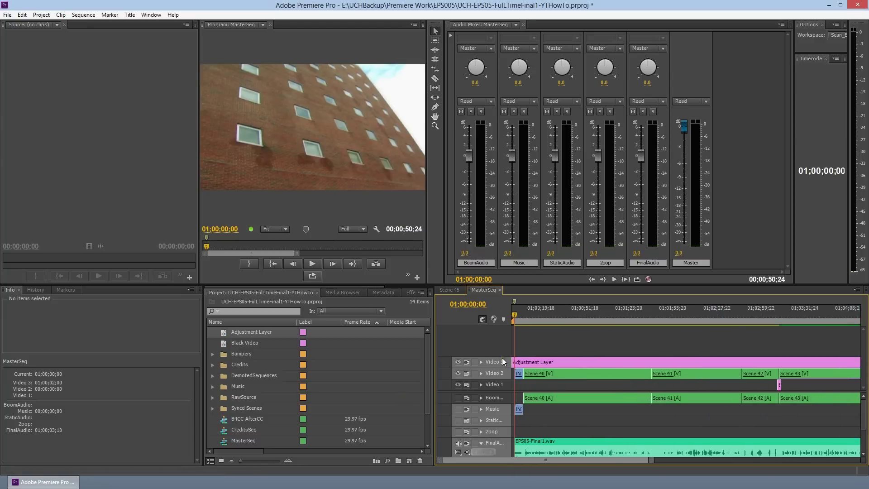
{"action": "key", "text": "equal"}
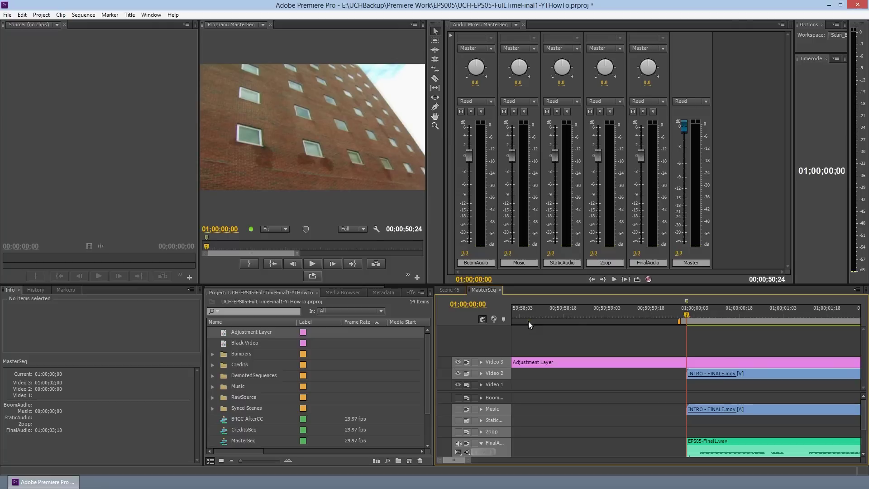
{"action": "left_click_drag", "start_coordinate": [687, 315], "coordinate": [644, 313]}
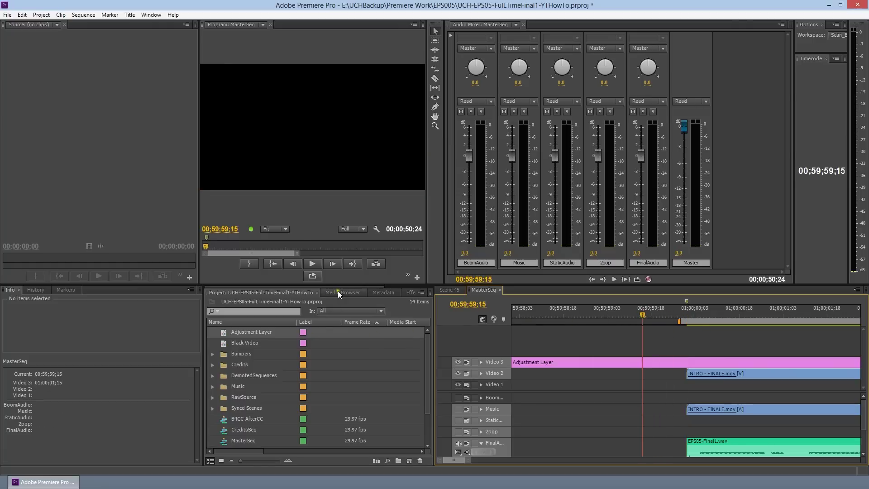
Step: Search the effects for "timecode" and apply the Timecode video effect to the adjustment layer
{"action": "left_click", "coordinate": [408, 294]}
{"action": "left_click", "coordinate": [248, 303]}
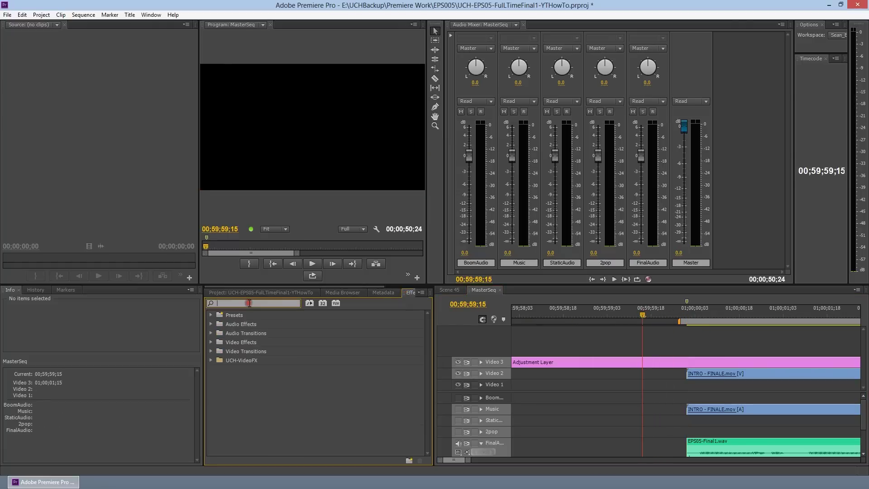
{"action": "type", "text": "time"}
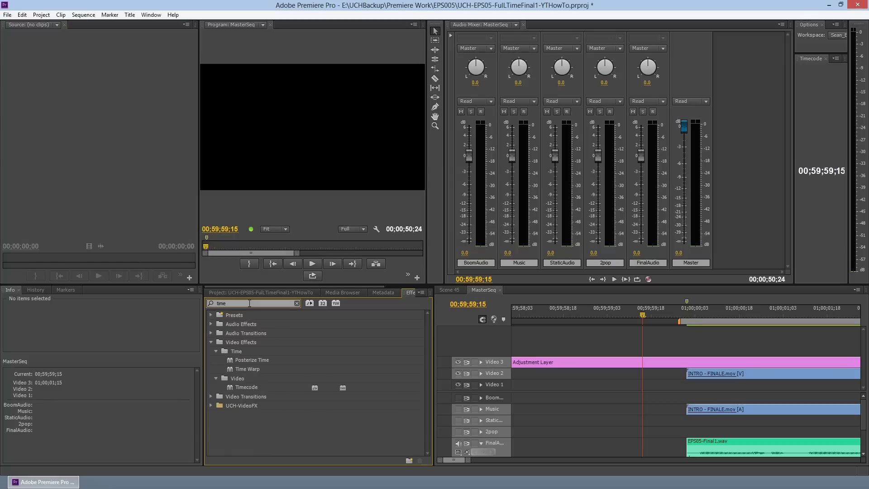
{"action": "type", "text": "code"}
{"action": "left_click", "coordinate": [243, 360]}
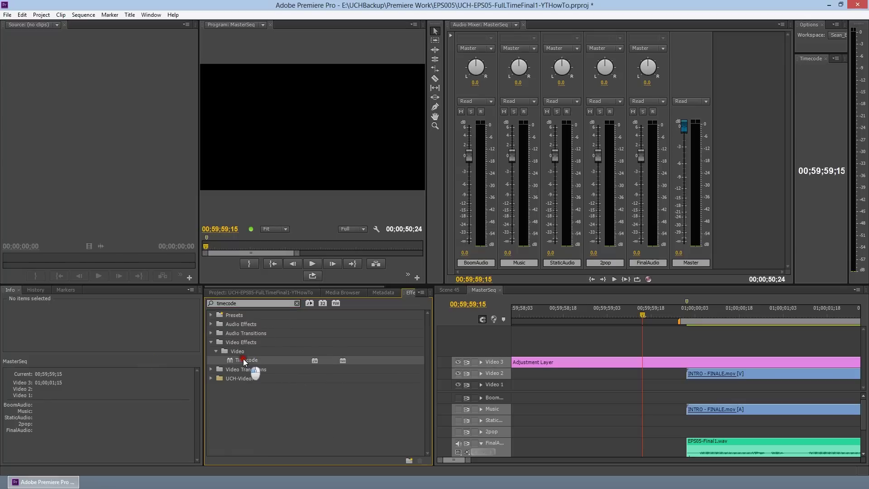
{"action": "left_click_drag", "start_coordinate": [237, 361], "coordinate": [563, 366]}
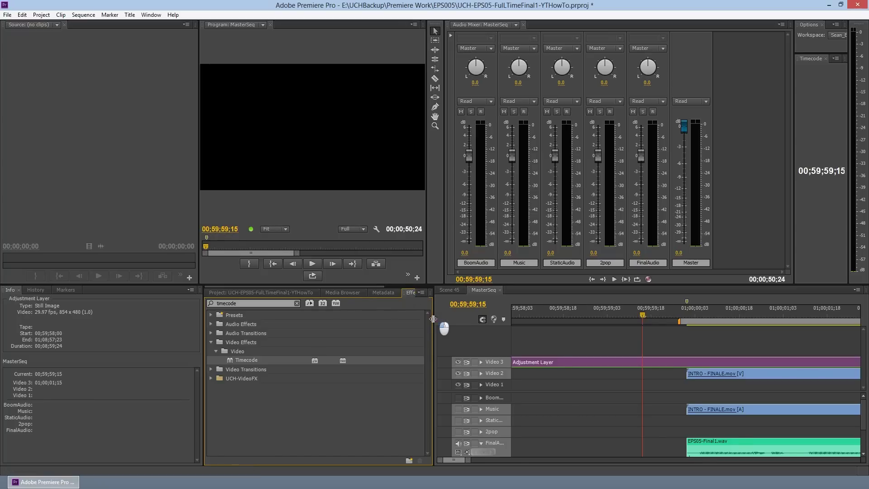
Step: Show the adjustment layer's Timecode effect settings and move the playhead to 01;00;00;01 to preview the overlay on the intro
{"action": "left_click_drag", "start_coordinate": [433, 319], "coordinate": [456, 318]}
{"action": "left_click", "coordinate": [591, 361]}
{"action": "left_click", "coordinate": [435, 293]}
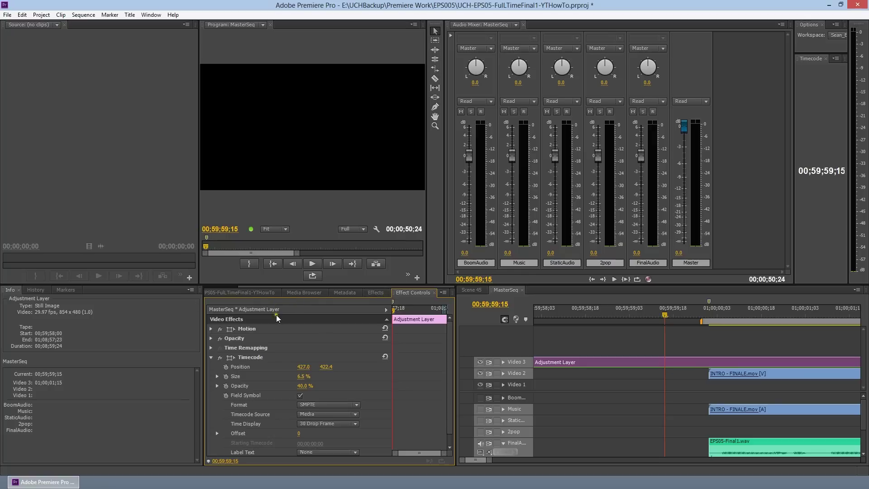
{"action": "left_click", "coordinate": [266, 358]}
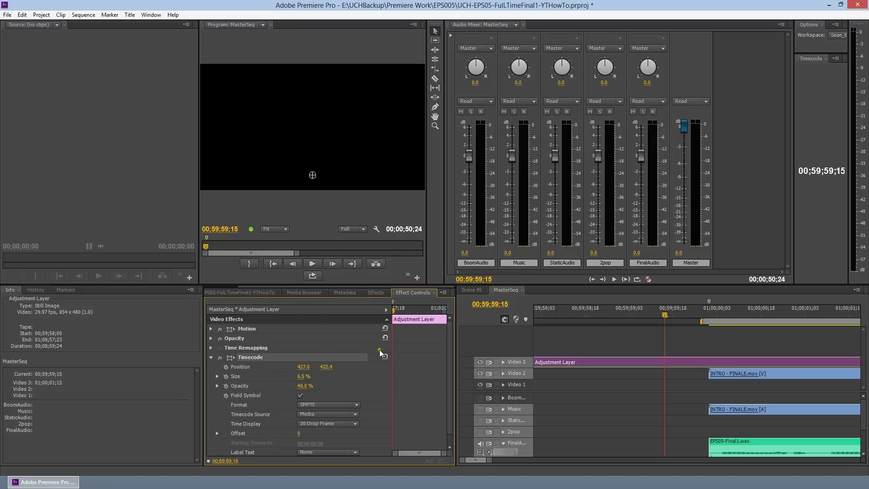
{"action": "left_click", "coordinate": [666, 316]}
{"action": "left_click_drag", "start_coordinate": [665, 316], "coordinate": [712, 318]}
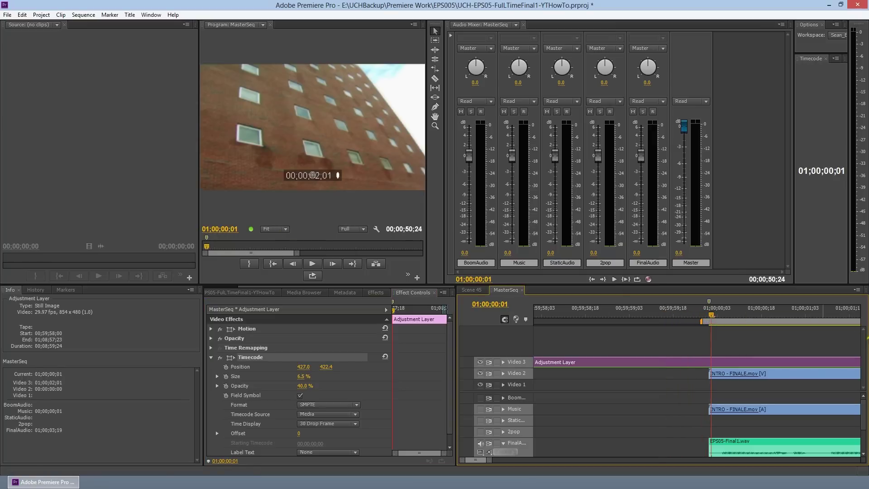
Step: Turn off the Timecode effect's Field Symbol, keep the SMPTE format, and set Timecode Source to Generate
{"action": "left_click", "coordinate": [248, 367]}
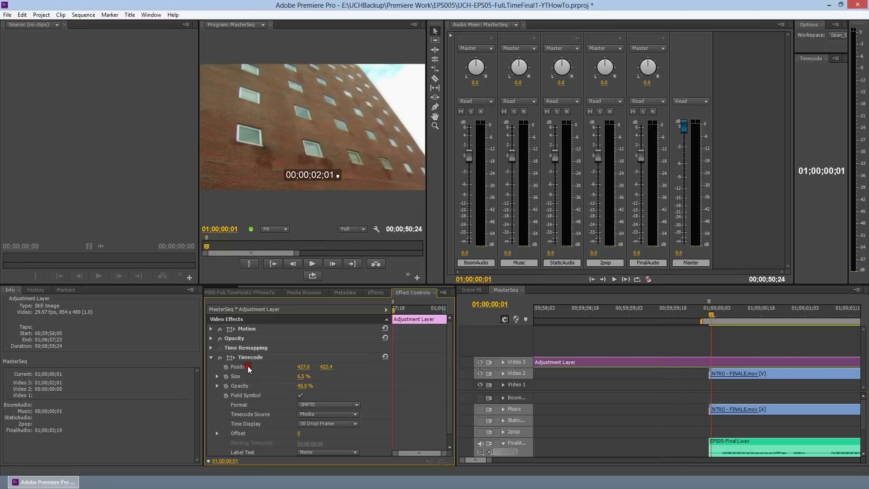
{"action": "left_click", "coordinate": [299, 397]}
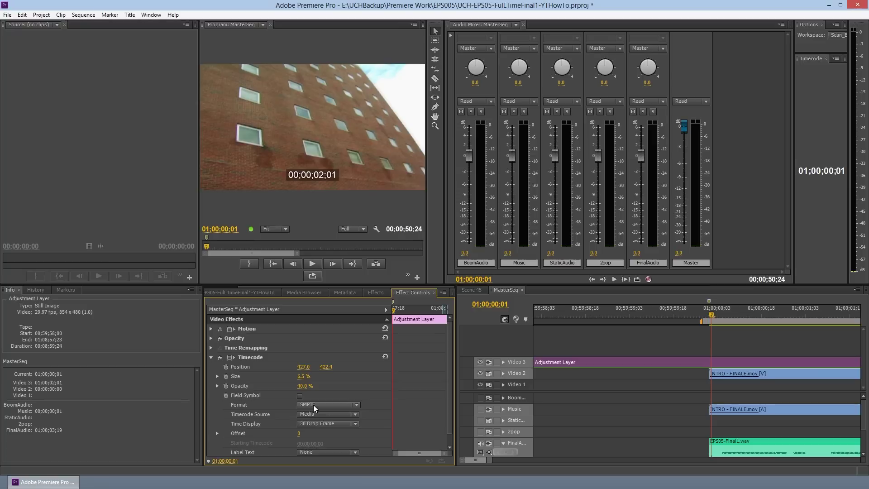
{"action": "left_click", "coordinate": [315, 406]}
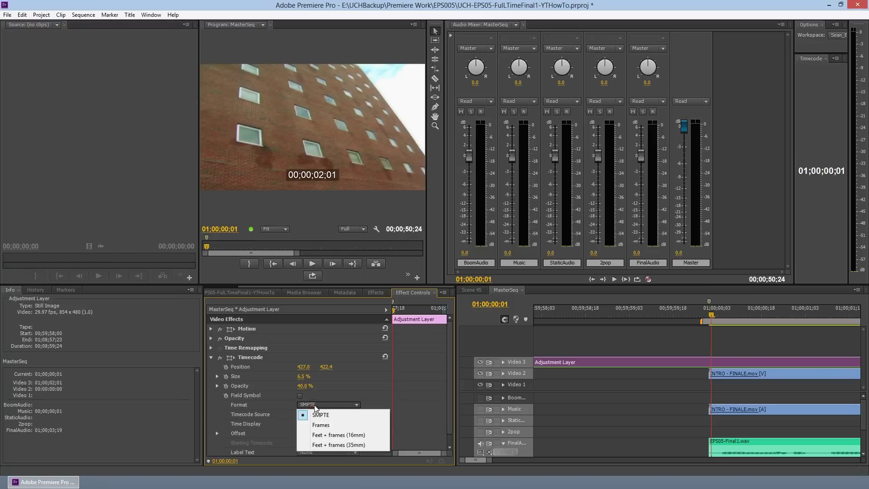
{"action": "left_click", "coordinate": [315, 406]}
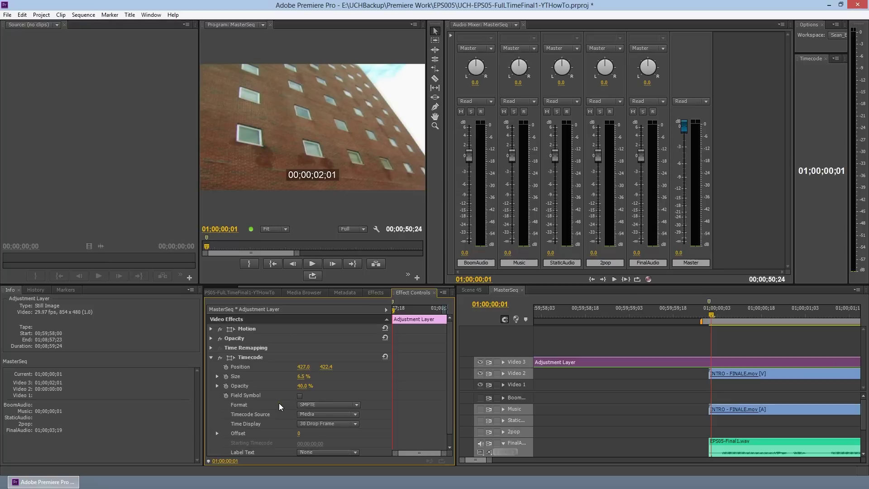
{"action": "left_click", "coordinate": [327, 413]}
{"action": "left_click", "coordinate": [323, 444]}
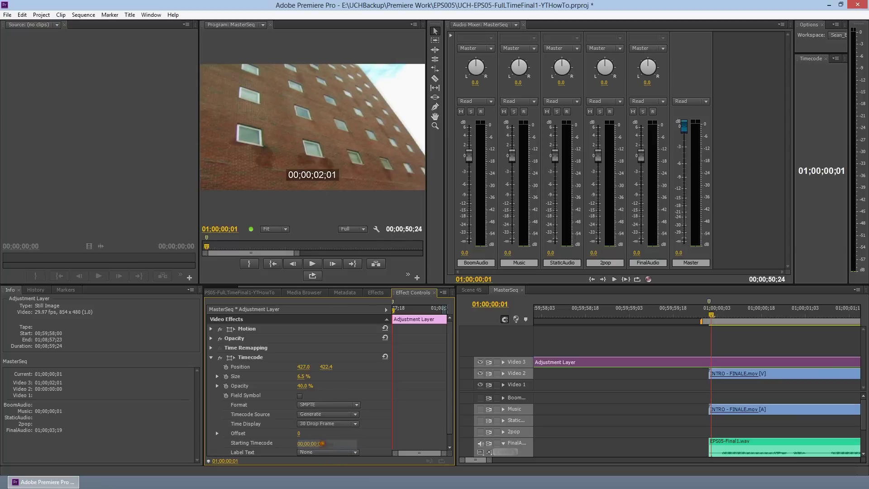
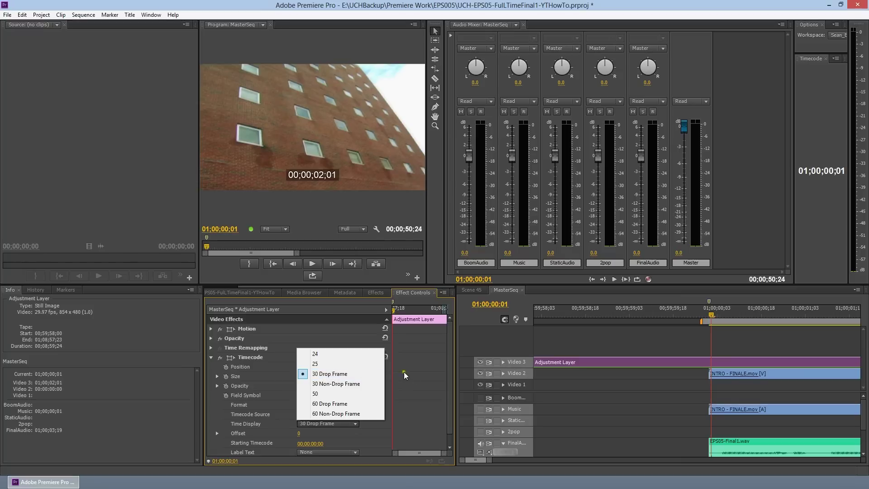
Step: Keep Time Display at 30 Drop Frame and, with the playhead at 01;00;00;00, set the Timecode effect's Starting Timecode to 00;59;58;00
{"action": "left_click", "coordinate": [279, 426]}
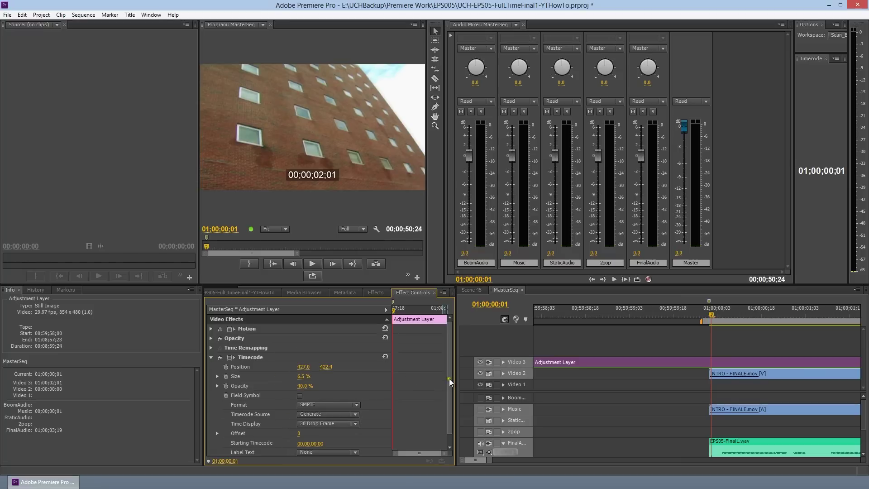
{"action": "scroll", "coordinate": [449, 394], "scroll_direction": "down", "scroll_amount": 1}
{"action": "left_click_drag", "start_coordinate": [711, 318], "coordinate": [711, 318]}
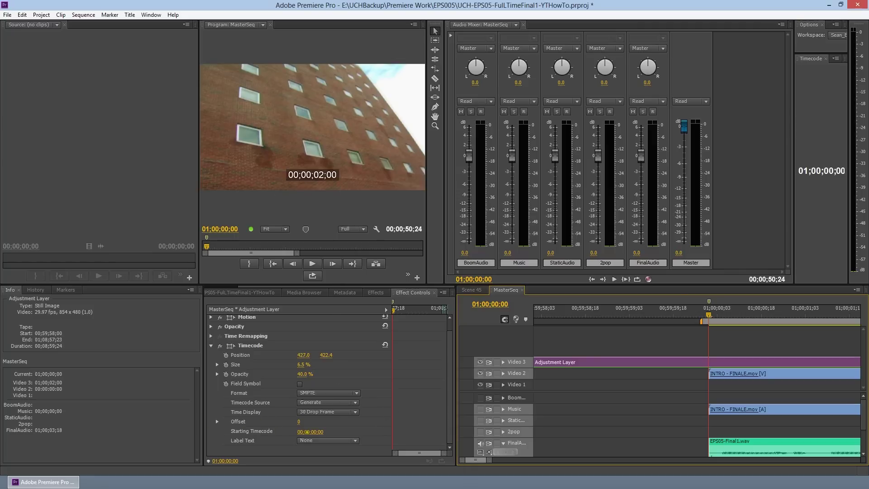
{"action": "left_click", "coordinate": [310, 431]}
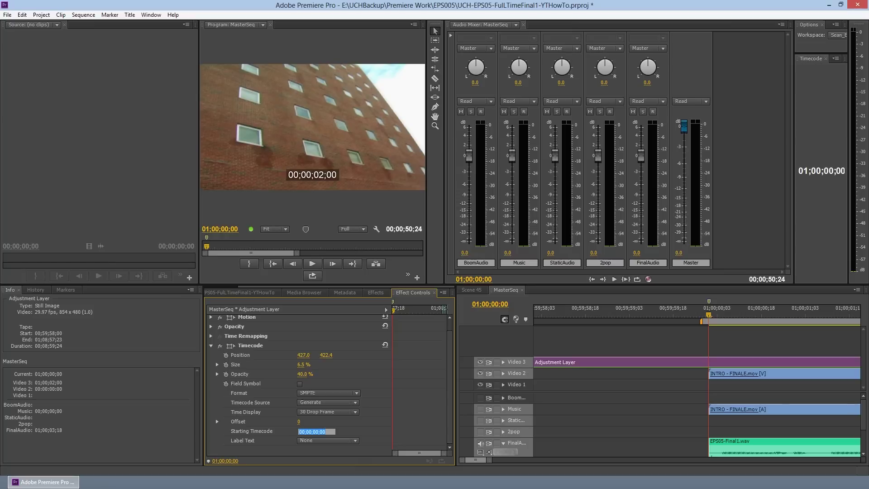
{"action": "type", "text": "00:59:58:"}
{"action": "key", "text": "Return"}
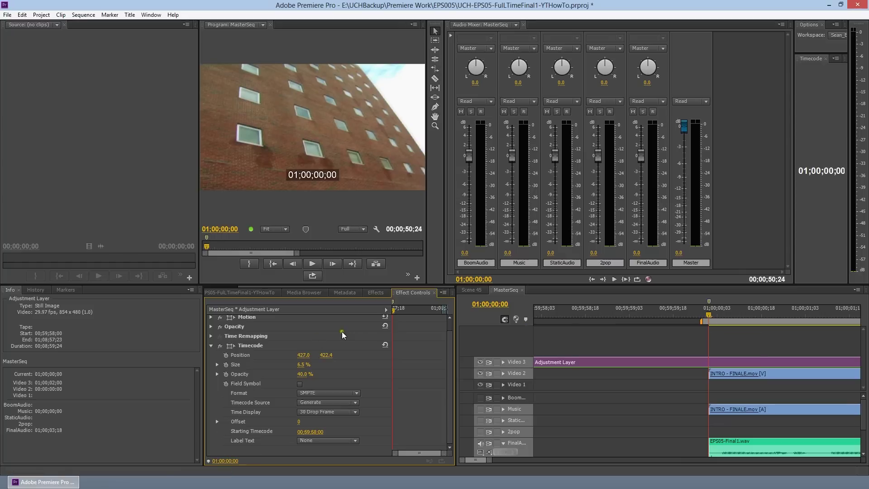
Step: Move the playhead to the sequence start at 00;59;58;00 and place the project's Black Video item there on track Video 1
{"action": "left_click_drag", "start_coordinate": [652, 319], "coordinate": [709, 321]}
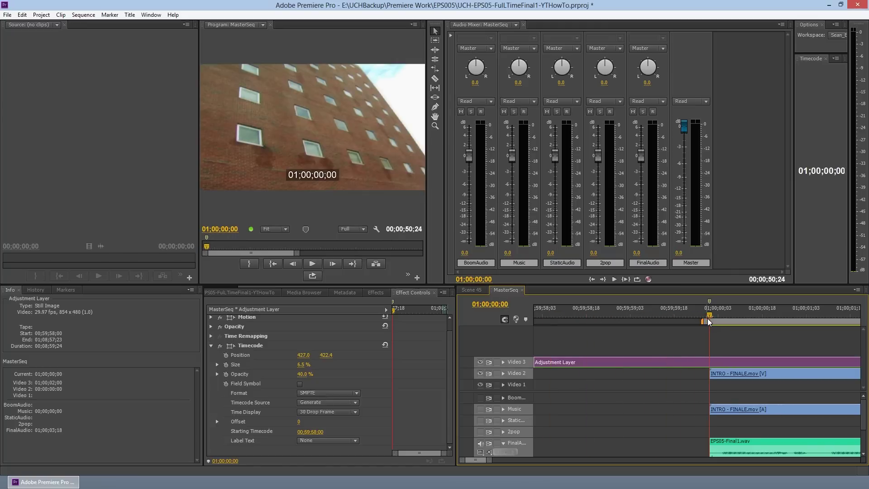
{"action": "left_click_drag", "start_coordinate": [710, 322], "coordinate": [515, 315]}
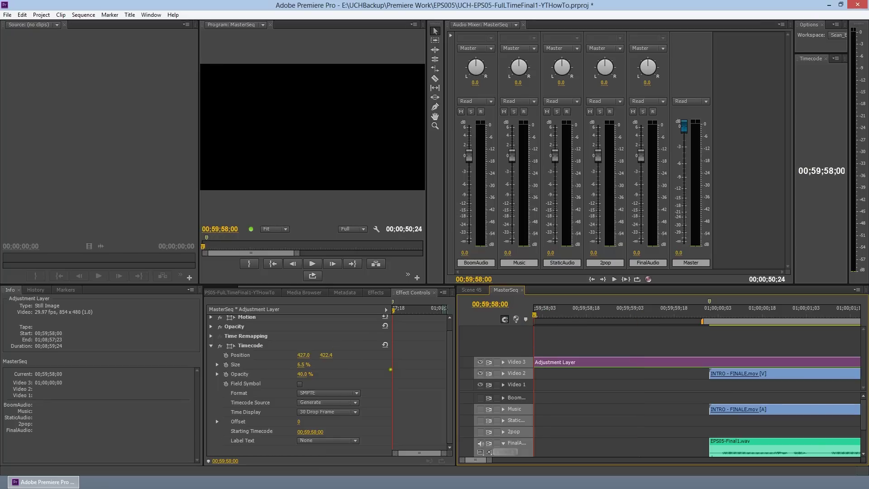
{"action": "left_click", "coordinate": [249, 293]}
{"action": "left_click", "coordinate": [245, 342]}
{"action": "left_click", "coordinate": [431, 461]}
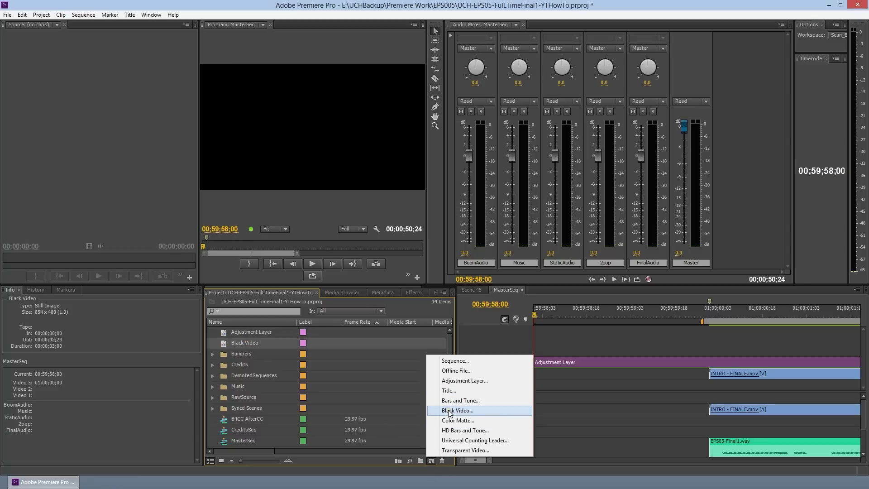
{"action": "left_click", "coordinate": [247, 343]}
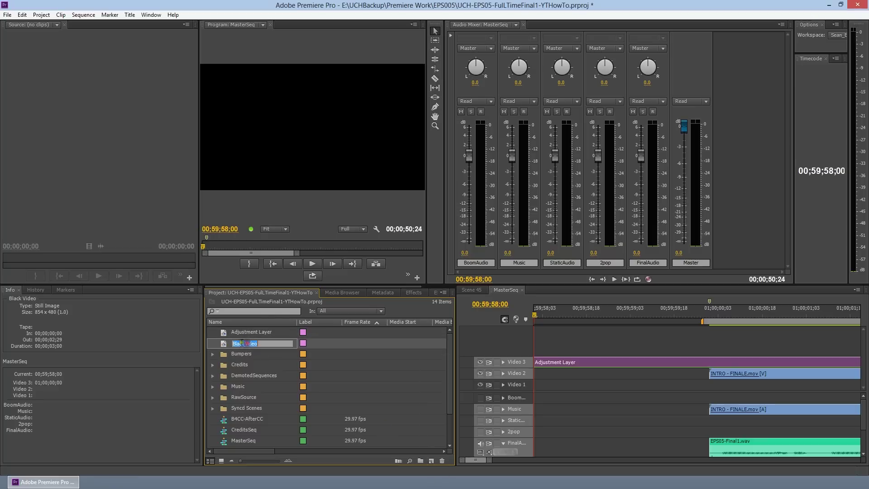
{"action": "left_click_drag", "start_coordinate": [226, 343], "coordinate": [536, 386]}
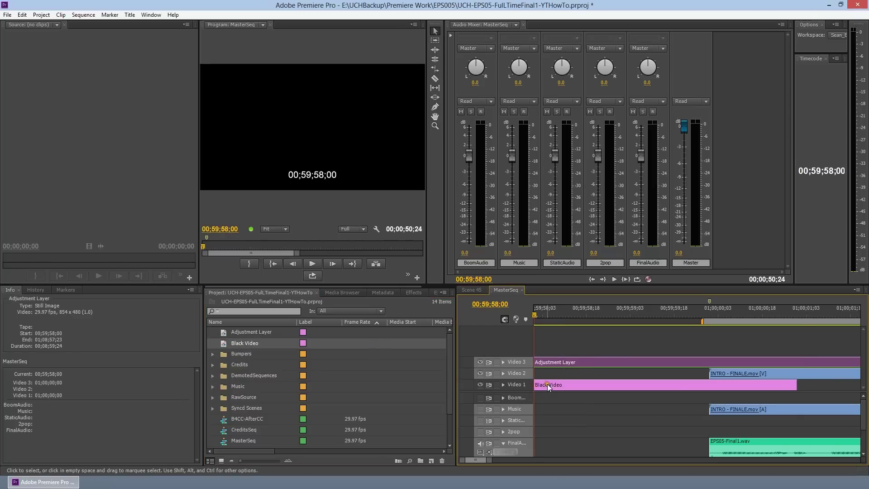
{"action": "left_click_drag", "start_coordinate": [537, 317], "coordinate": [490, 319]}
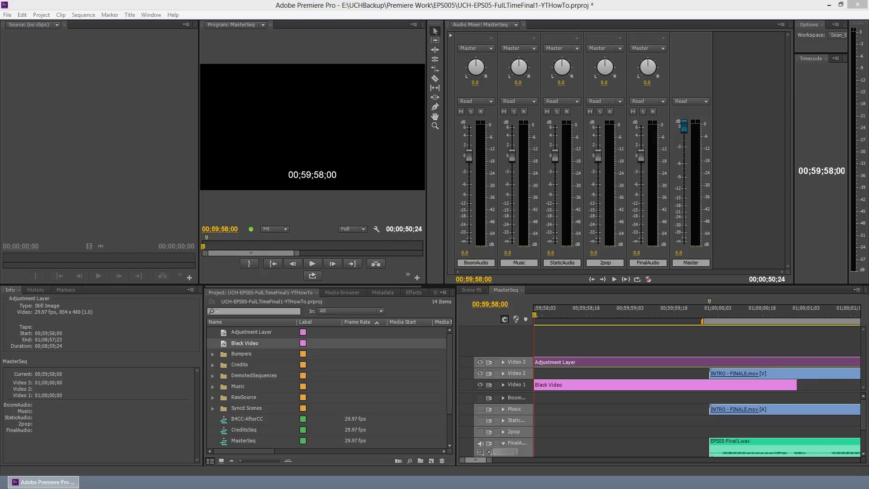
Step: Bring Sine-18dbwav.wav onto the 2pop audio track at 00;59;58;00 and enable that track's audio output
{"action": "left_click_drag", "start_coordinate": [0, 393], "coordinate": [536, 433]}
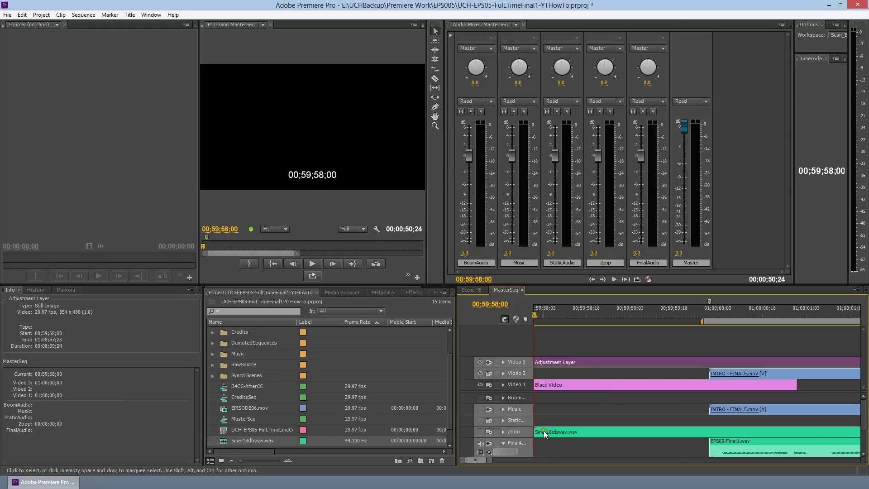
{"action": "key", "text": "space"}
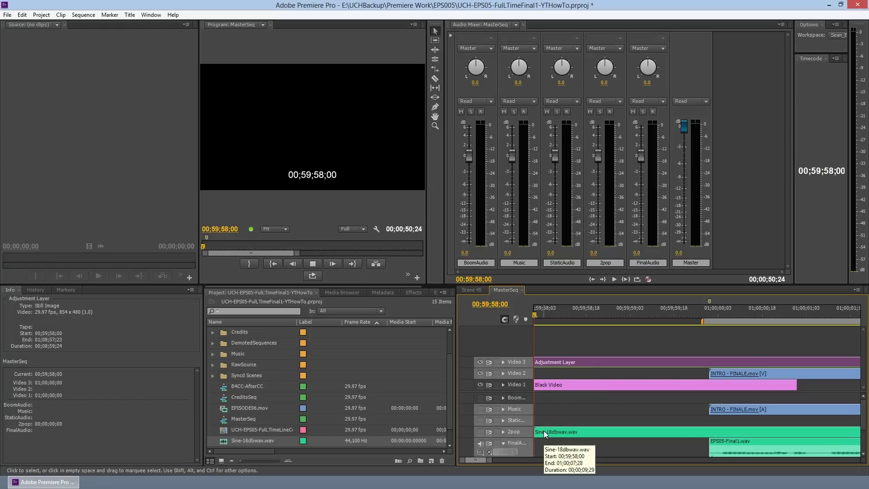
{"action": "key", "text": "space"}
{"action": "left_click", "coordinate": [479, 431]}
Step: Play the sequence from 00;59;58;00 to check the tone's level on the 2pop track
{"action": "left_click_drag", "start_coordinate": [627, 316], "coordinate": [524, 316]}
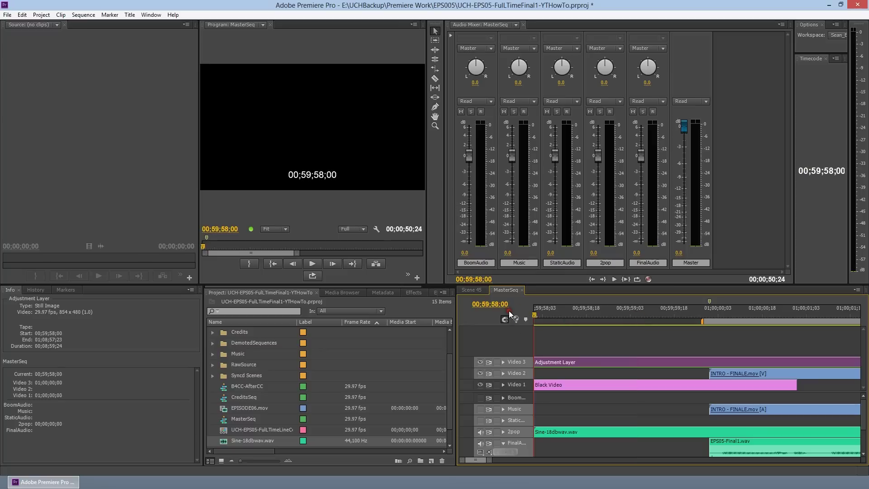
{"action": "key", "text": "space"}
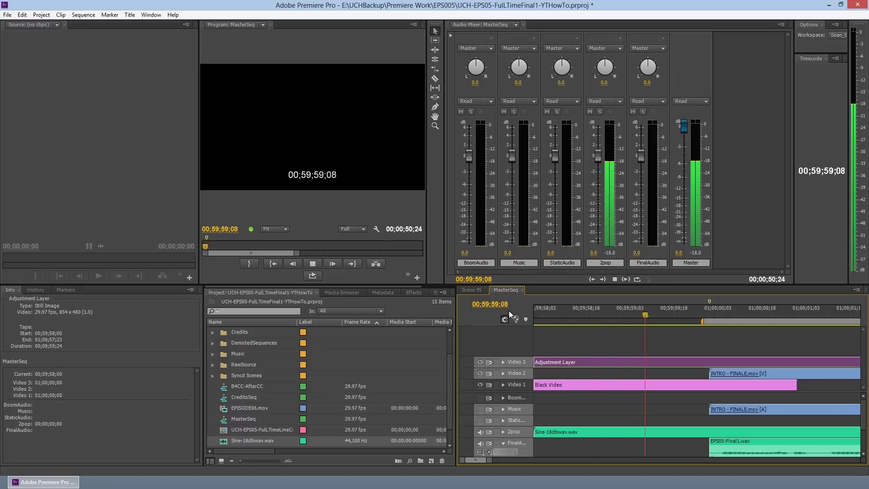
{"action": "key", "text": "space"}
Step: Trim the end of the Sine-18dbwav.wav clip on the 2pop track back to about 28 frames long
{"action": "key", "text": "minus"}
{"action": "key", "text": "minus"}
{"action": "key", "text": "minus"}
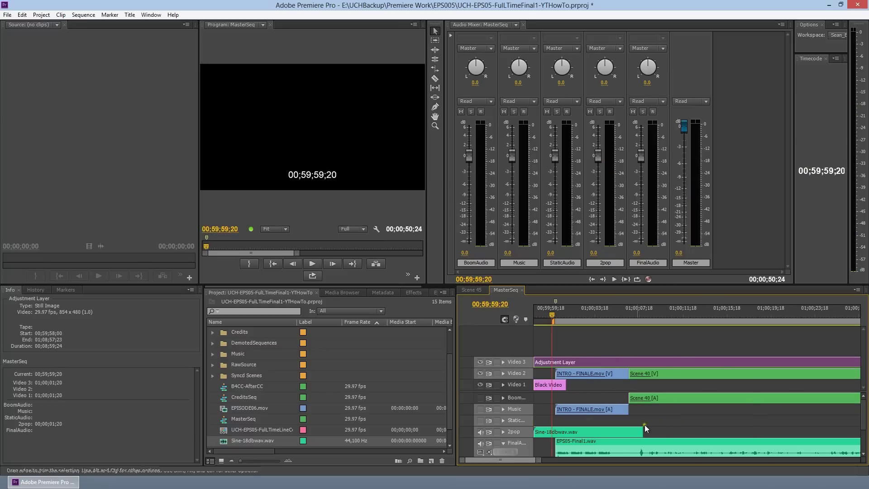
{"action": "left_click", "coordinate": [648, 432]}
{"action": "key", "text": "equal"}
{"action": "key", "text": "equal"}
{"action": "key", "text": "equal"}
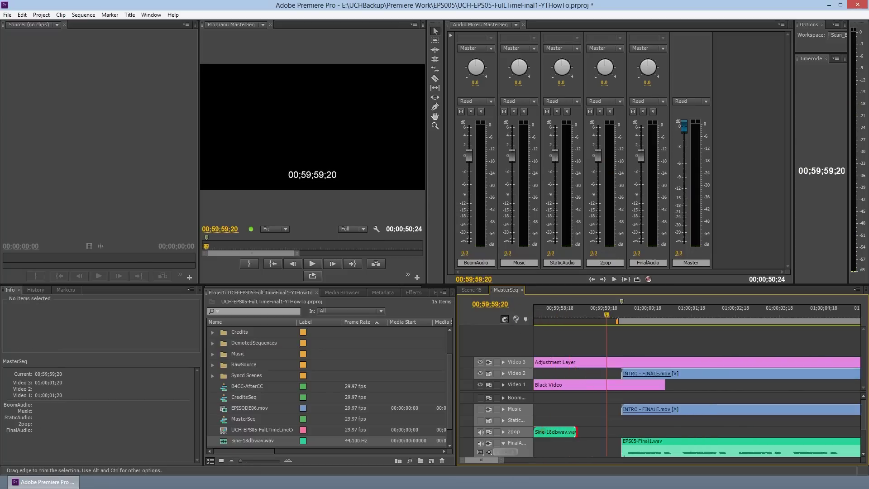
{"action": "key", "text": "equal"}
{"action": "key", "text": "equal"}
{"action": "key", "text": "minus"}
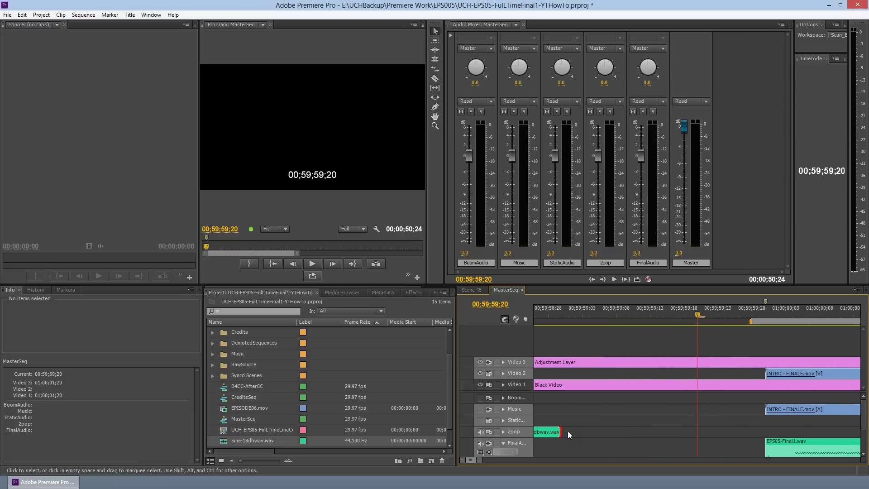
{"action": "left_click_drag", "start_coordinate": [560, 431], "coordinate": [547, 431]}
Step: Trim the Sine-18dbwav.wav clip's end further until only a single frame remains at 00;59;58;00
{"action": "left_click", "coordinate": [535, 311]}
{"action": "key", "text": "equal"}
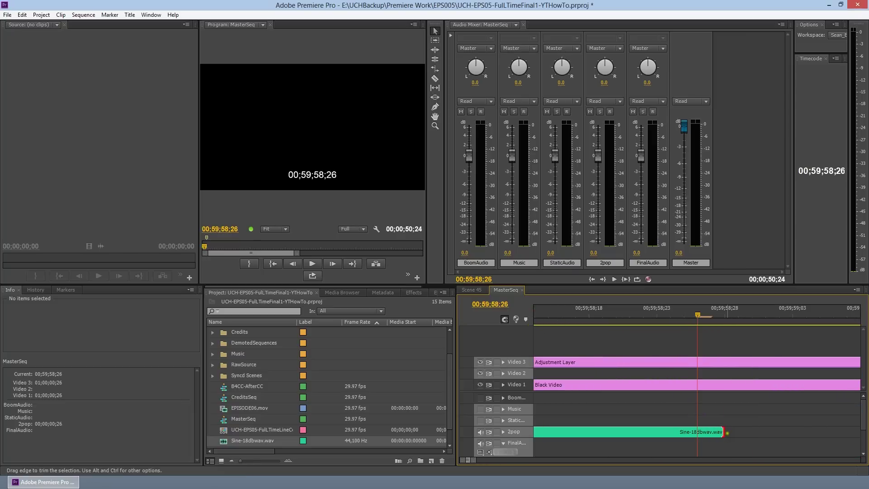
{"action": "left_click_drag", "start_coordinate": [723, 431], "coordinate": [546, 435]}
{"action": "left_click_drag", "start_coordinate": [704, 317], "coordinate": [492, 316]}
{"action": "key", "text": "minus"}
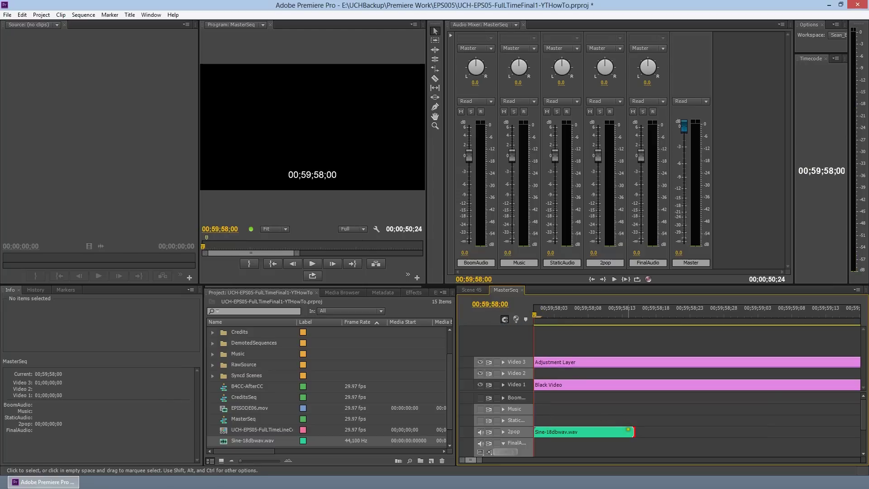
{"action": "key", "text": "equal"}
{"action": "left_click_drag", "start_coordinate": [634, 432], "coordinate": [547, 430]}
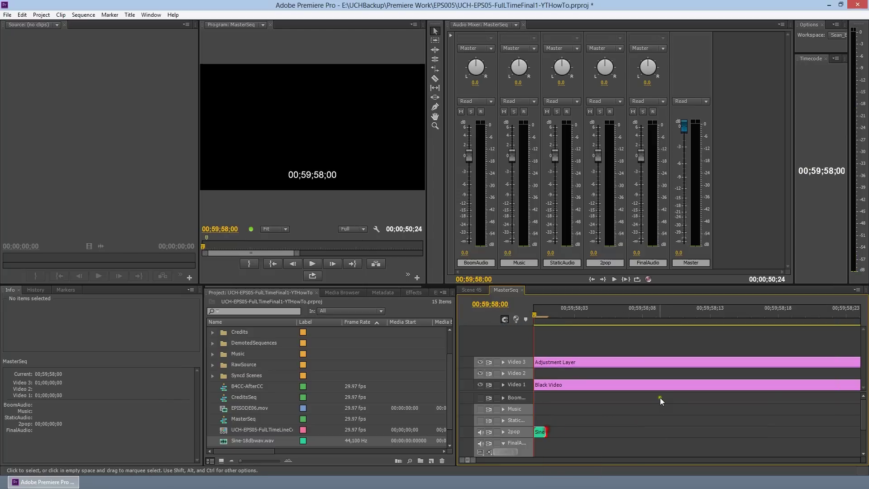
Step: Step one frame forward and back from 00;59;58;00, and play the start to check the one-frame pop
{"action": "key", "text": "Right"}
{"action": "key", "text": "Left"}
{"action": "key", "text": "space"}
{"action": "key", "text": "minus"}
{"action": "key", "text": "minus"}
{"action": "key", "text": "minus"}
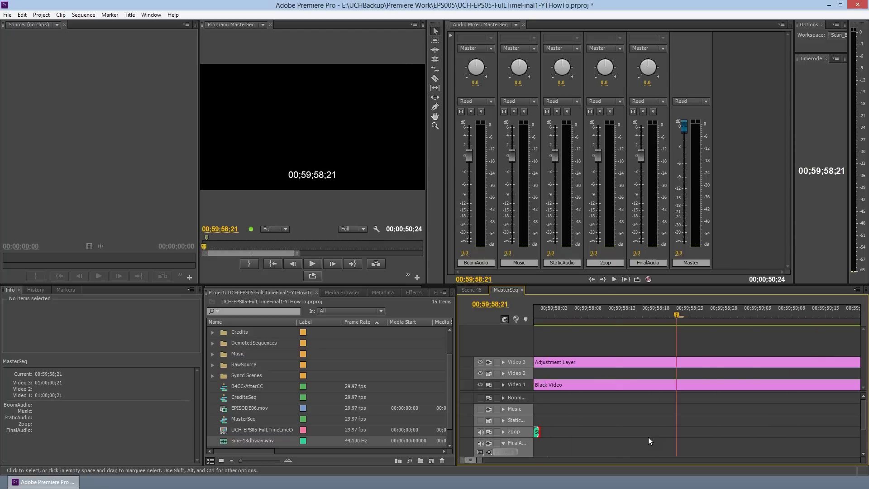